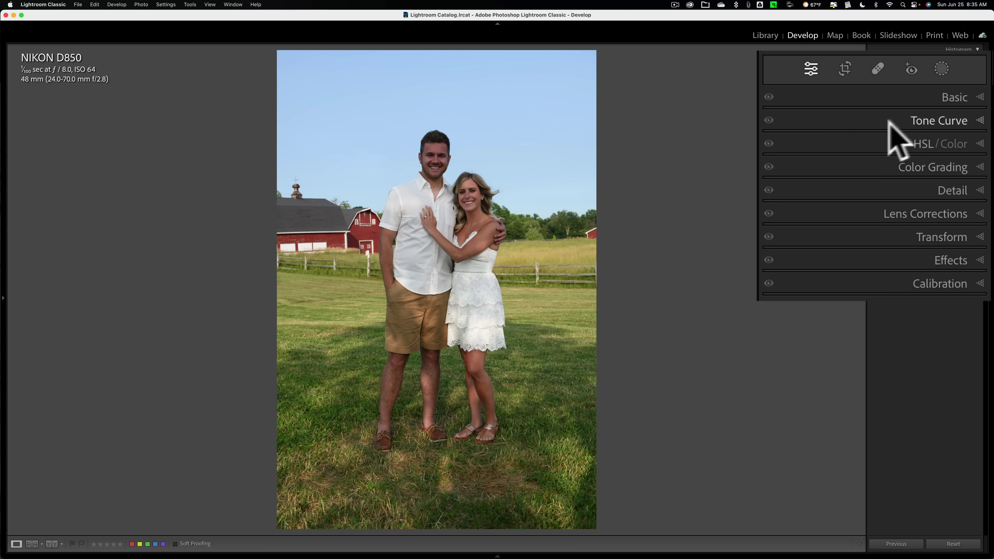
# Create a sky mask and subtract the subject from it.
pyautogui.click(942, 69)
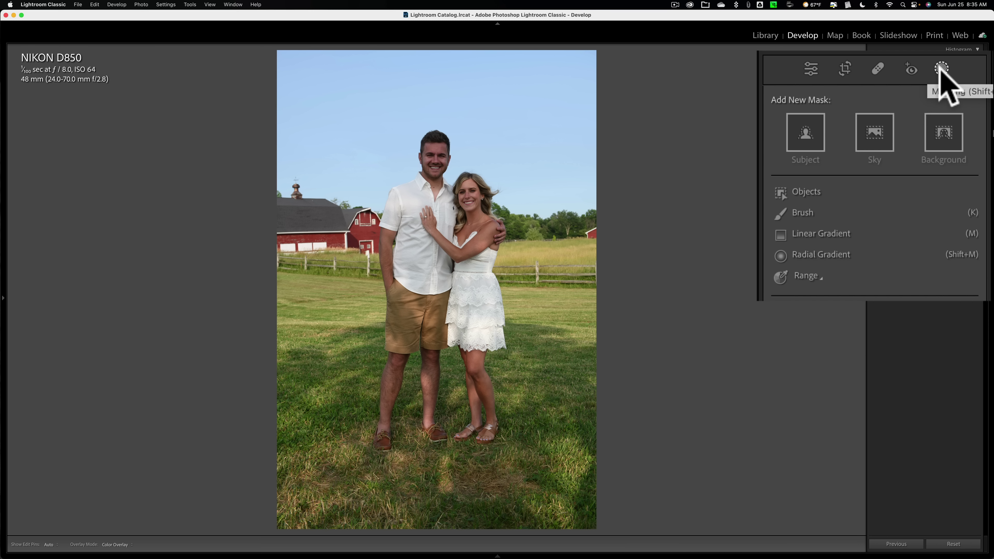
pyautogui.click(866, 127)
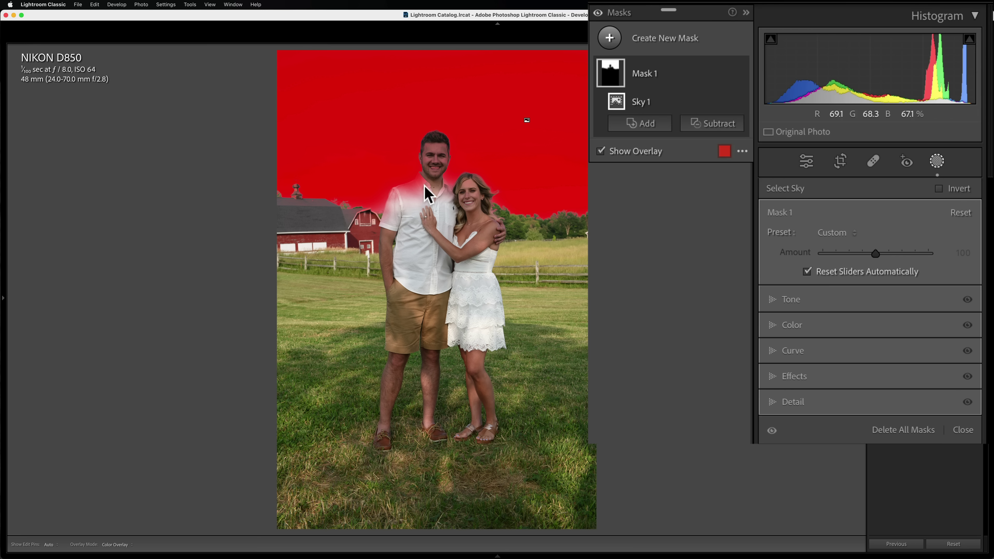
pyautogui.click(705, 129)
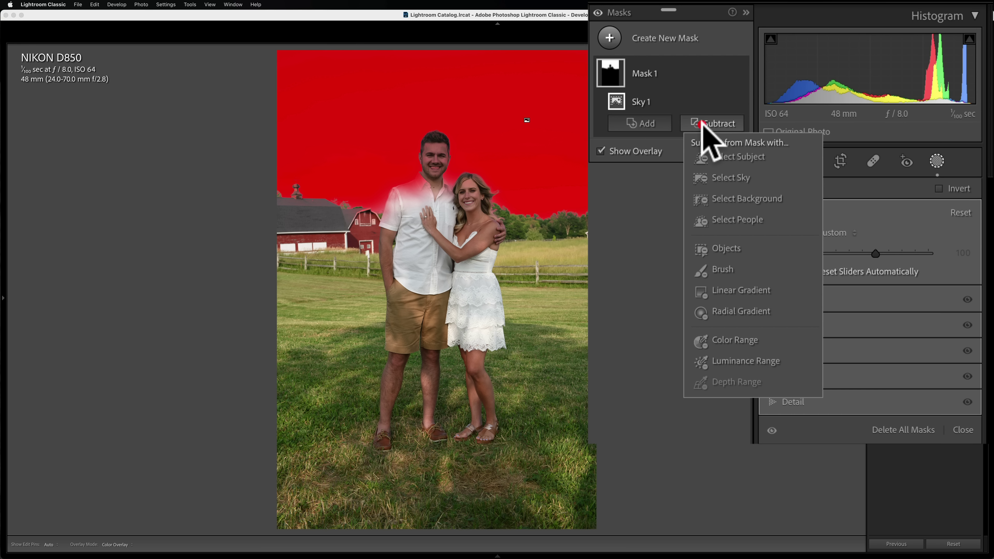
pyautogui.click(713, 155)
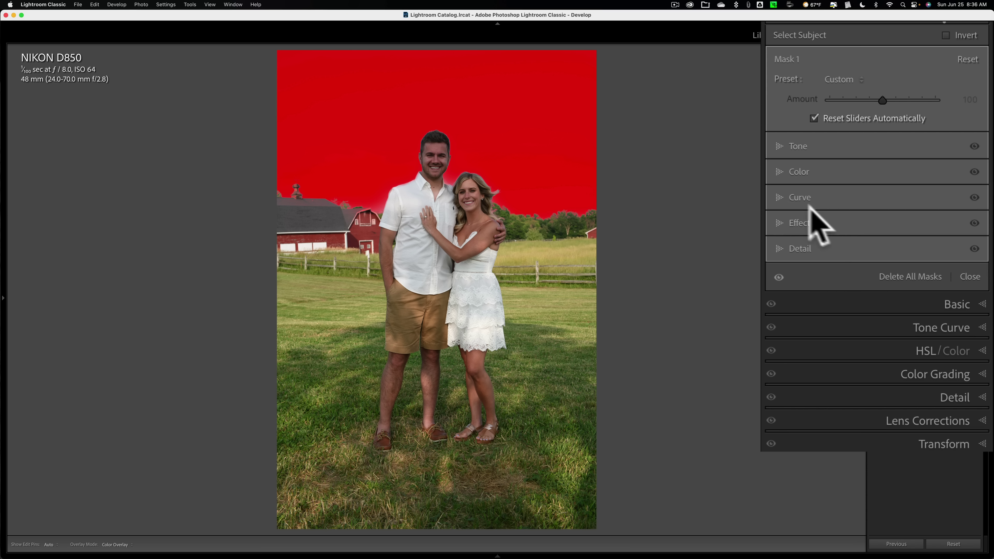
# On the sky mask's RGB curve, anchor the midtones at 130/130 and pull a highlight point down to input 194, output 152.
pyautogui.click(783, 194)
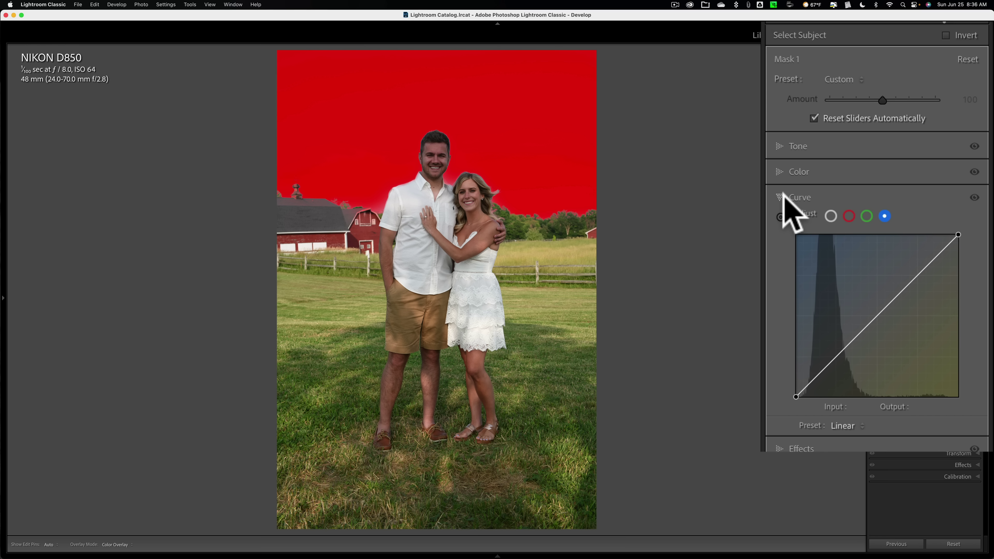
pyautogui.click(831, 216)
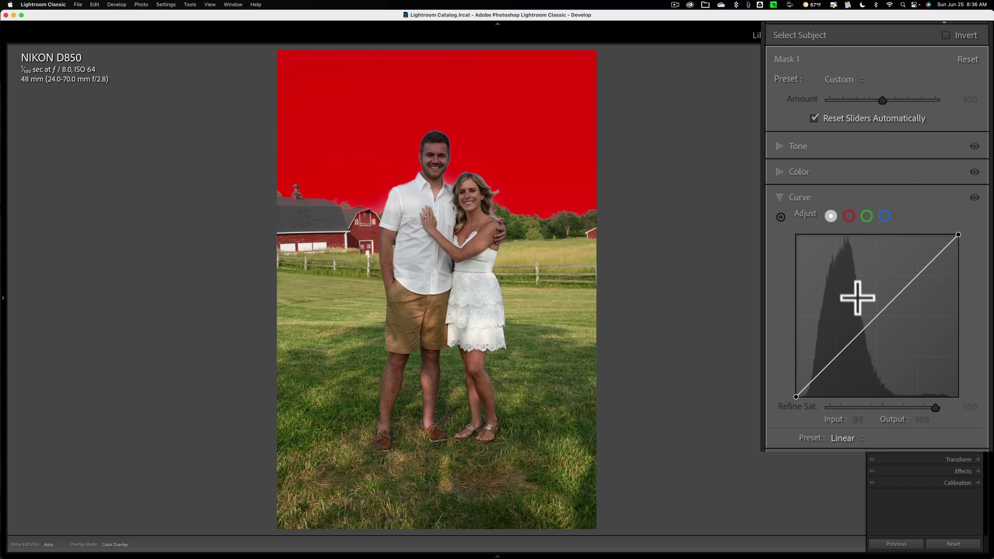
pyautogui.click(877, 315)
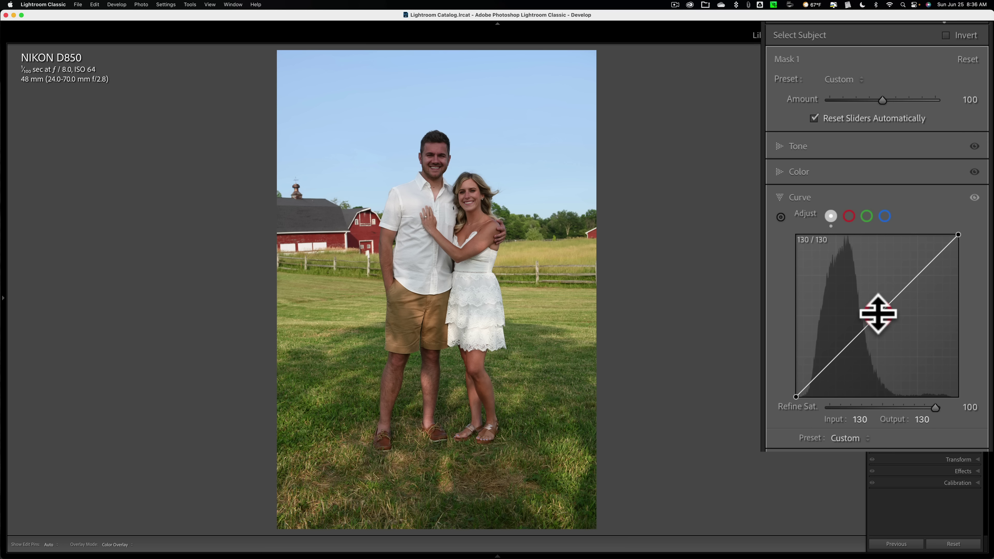
pyautogui.click(907, 282)
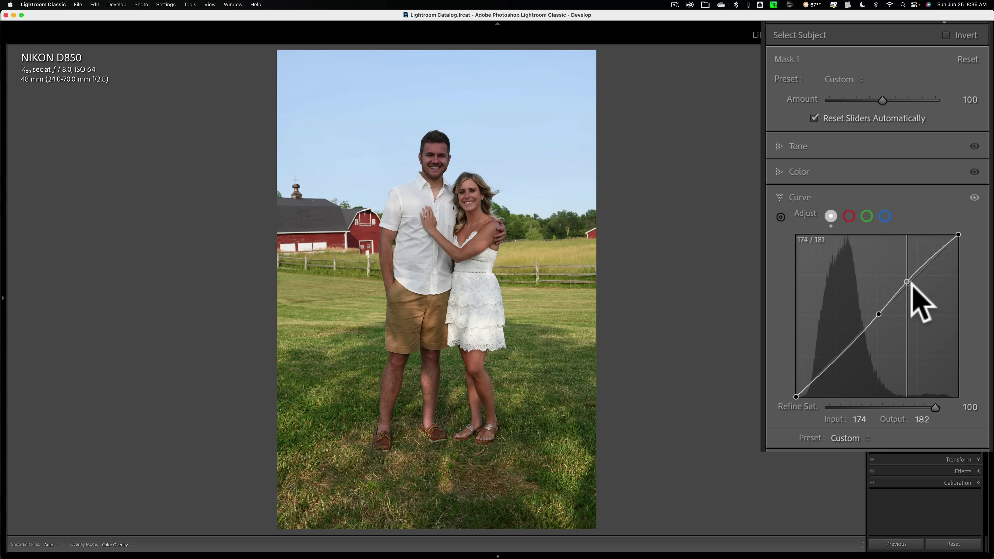
pyautogui.moveTo(909, 284); pyautogui.dragTo(920, 300)
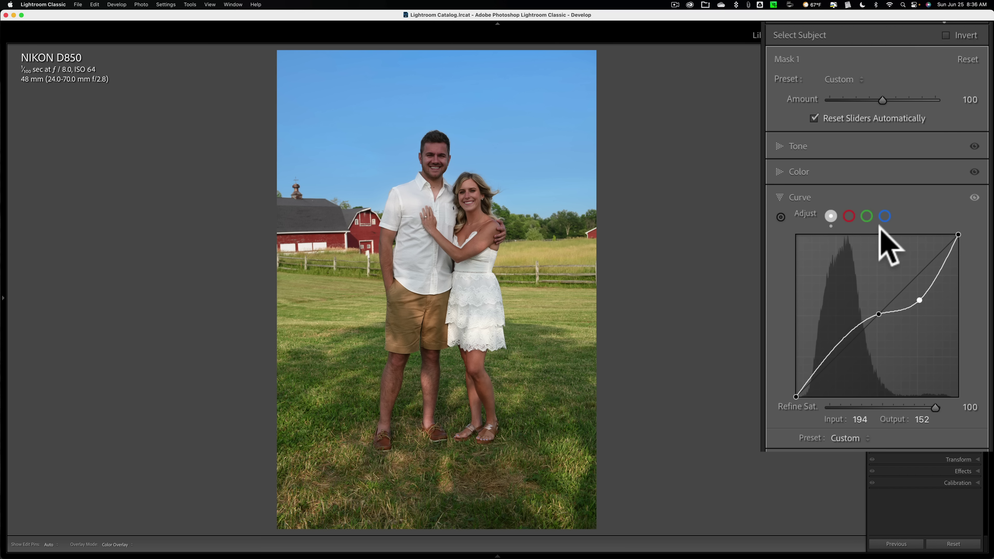
# Raise the midtones of the sky mask's blue channel curve to input 115, output 155.
pyautogui.click(886, 216)
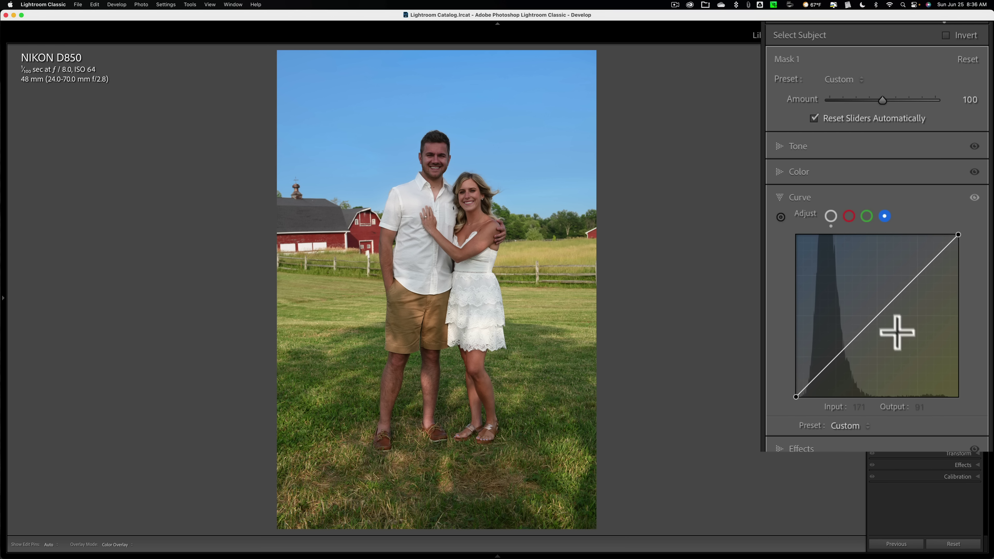
pyautogui.click(881, 311)
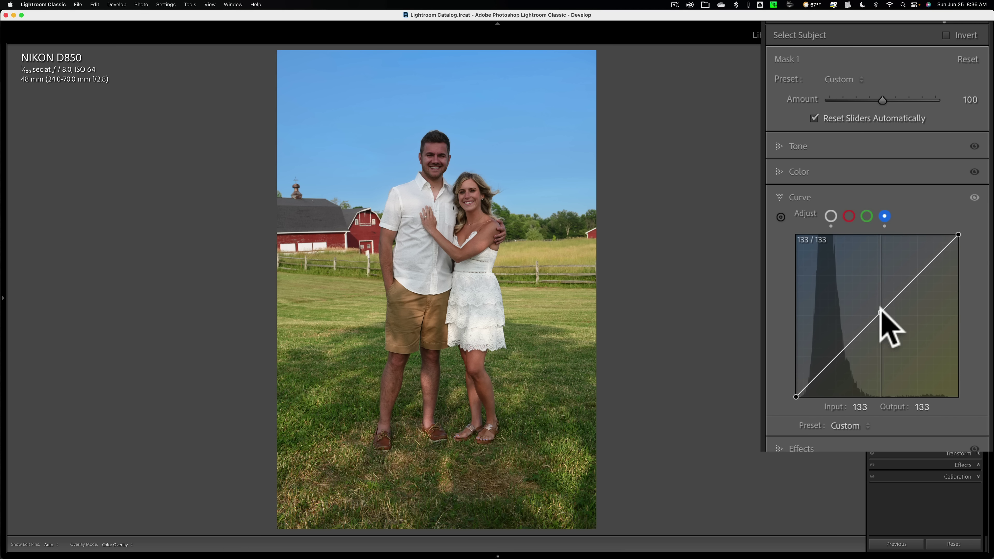
pyautogui.moveTo(881, 310)
pyautogui.mouseDown()
pyautogui.moveTo(910, 340)
pyautogui.moveTo(869, 297)
pyautogui.mouseUp()
# Compare the sky with and without the curve adjustment, and set the sky mask's Amount to 90.
pyautogui.click(975, 198)
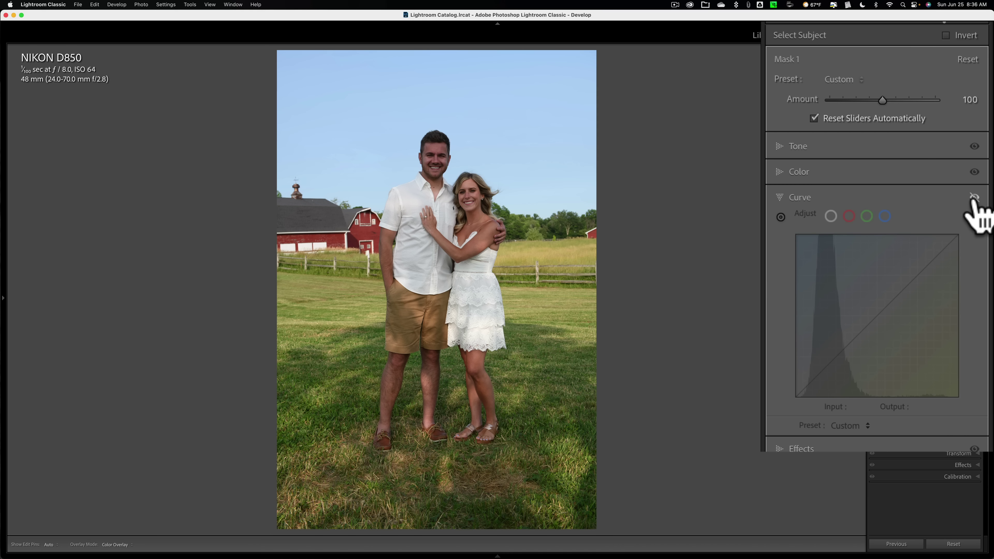
pyautogui.click(973, 198)
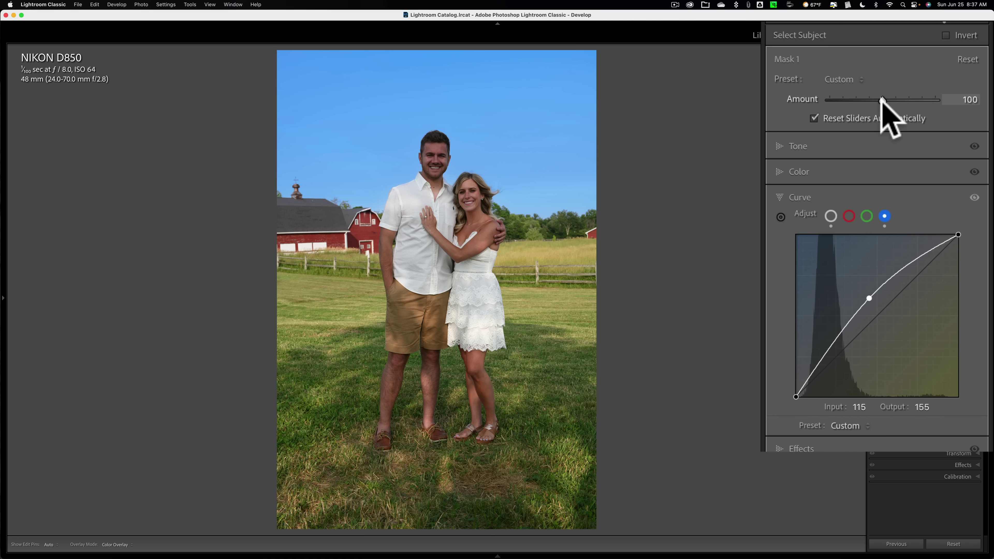
pyautogui.moveTo(882, 98)
pyautogui.mouseDown()
pyautogui.moveTo(862, 98)
pyautogui.moveTo(890, 98)
pyautogui.moveTo(879, 100)
pyautogui.mouseUp()
pyautogui.click(877, 100)
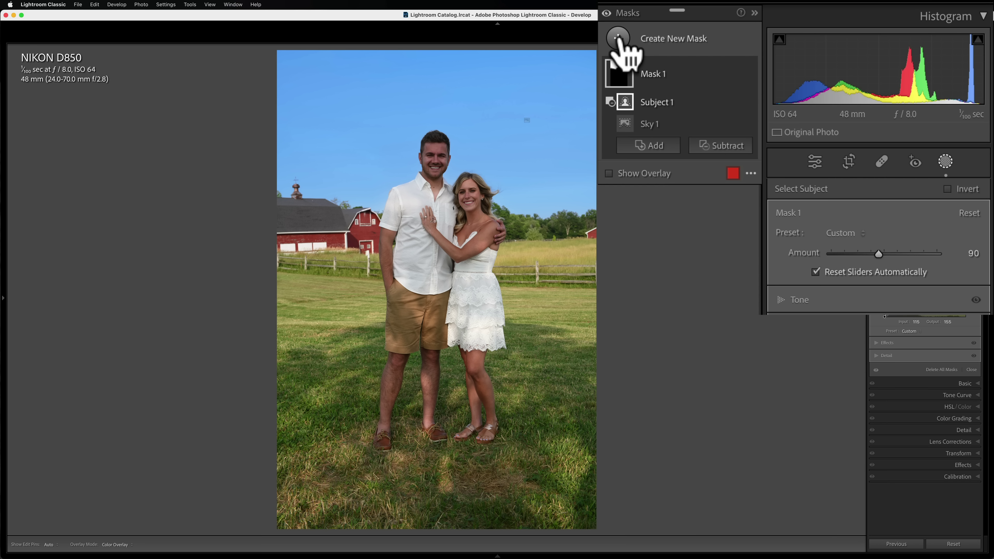
# Create a new background mask and subtract the sky from it.
pyautogui.click(793, 59)
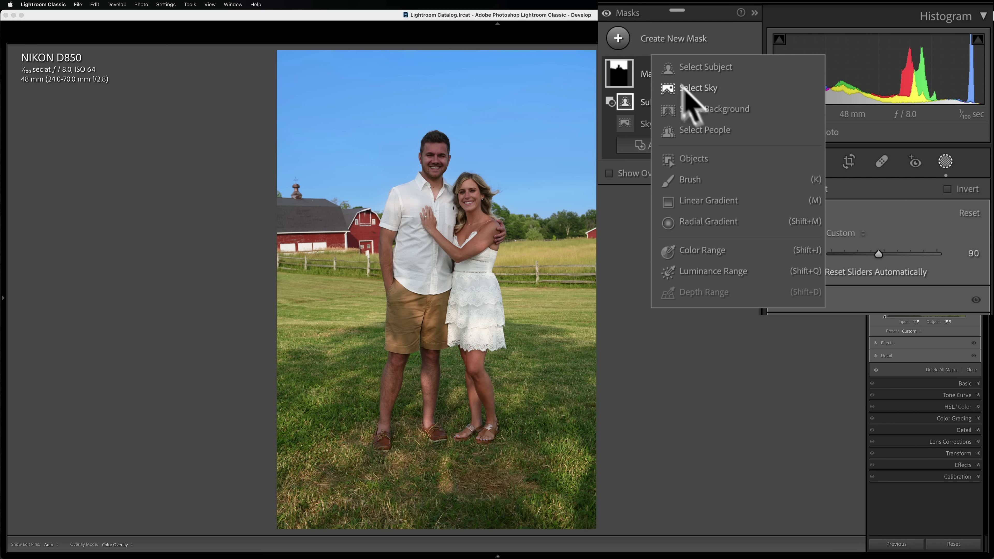
pyautogui.click(701, 109)
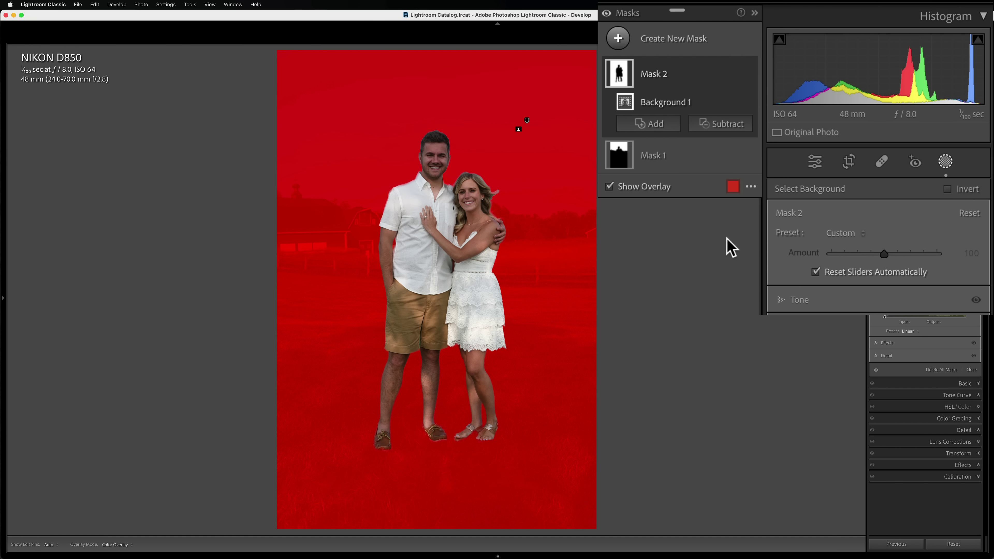
pyautogui.click(733, 122)
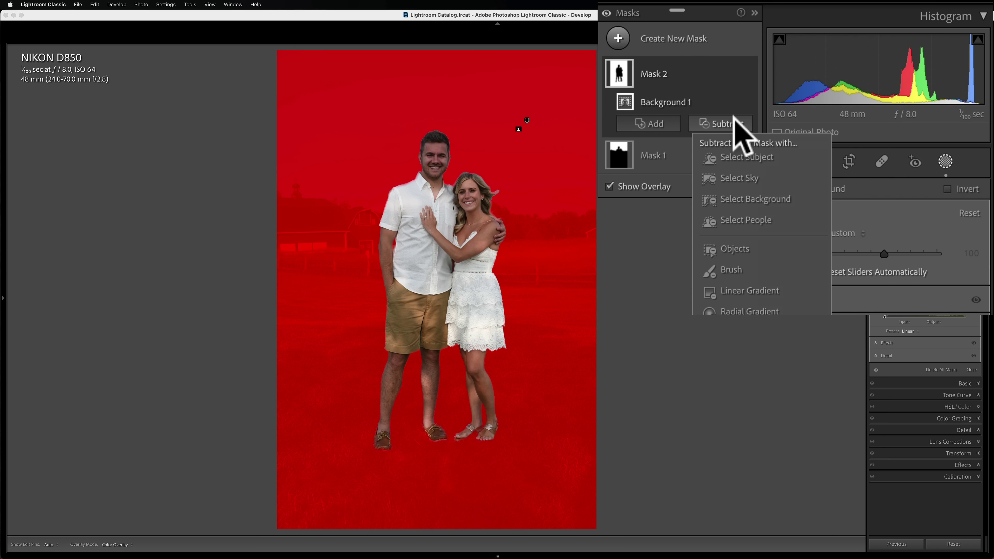
pyautogui.click(731, 177)
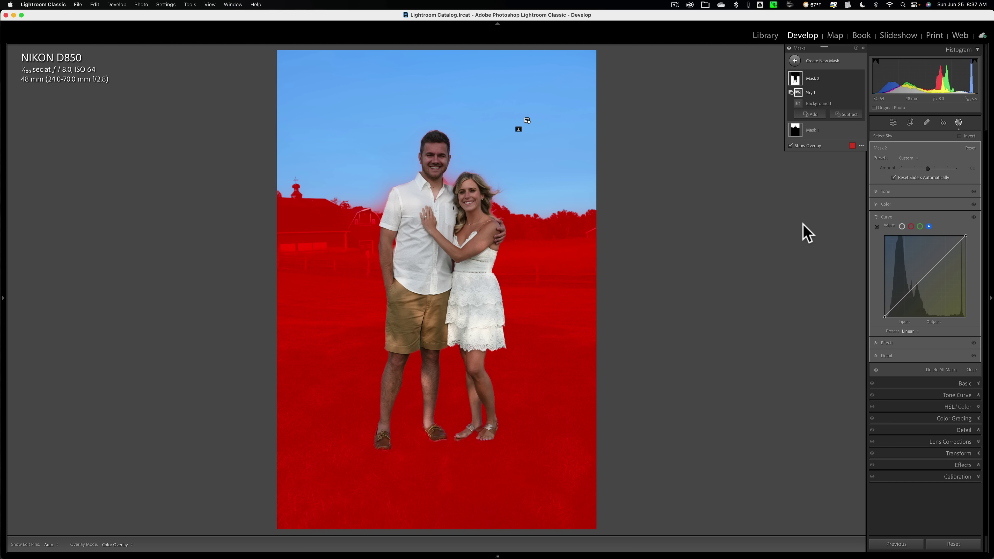
# Shape the background mask's RGB curve into an S with points at 135/121, 187/200 and 75/55.
pyautogui.click(902, 226)
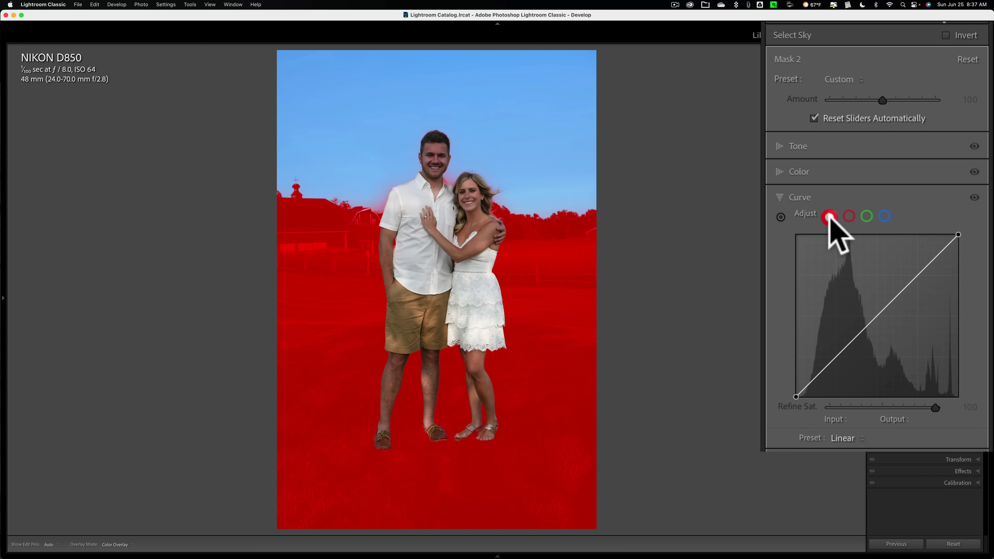
pyautogui.click(877, 314)
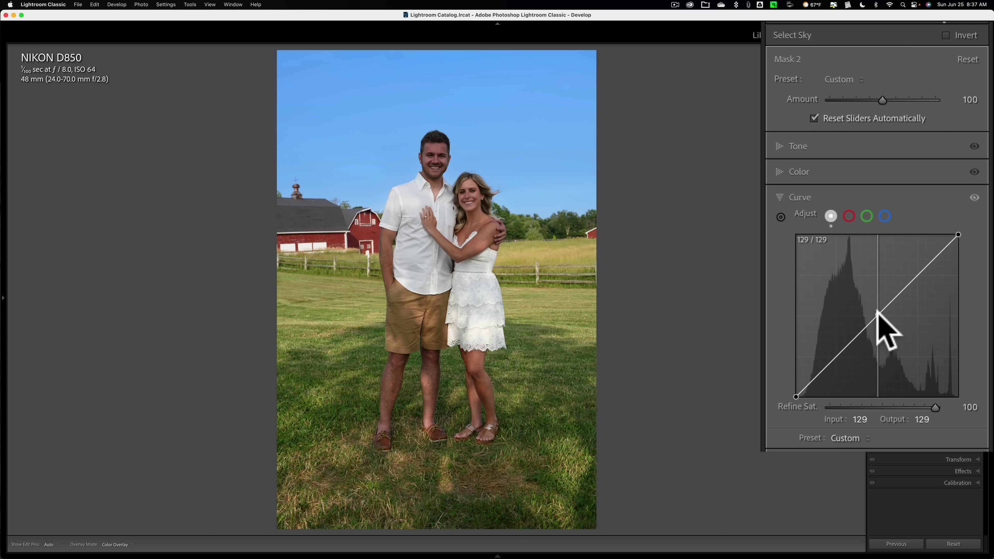
pyautogui.moveTo(877, 312)
pyautogui.mouseDown()
pyautogui.moveTo(870, 301)
pyautogui.moveTo(880, 317)
pyautogui.mouseUp()
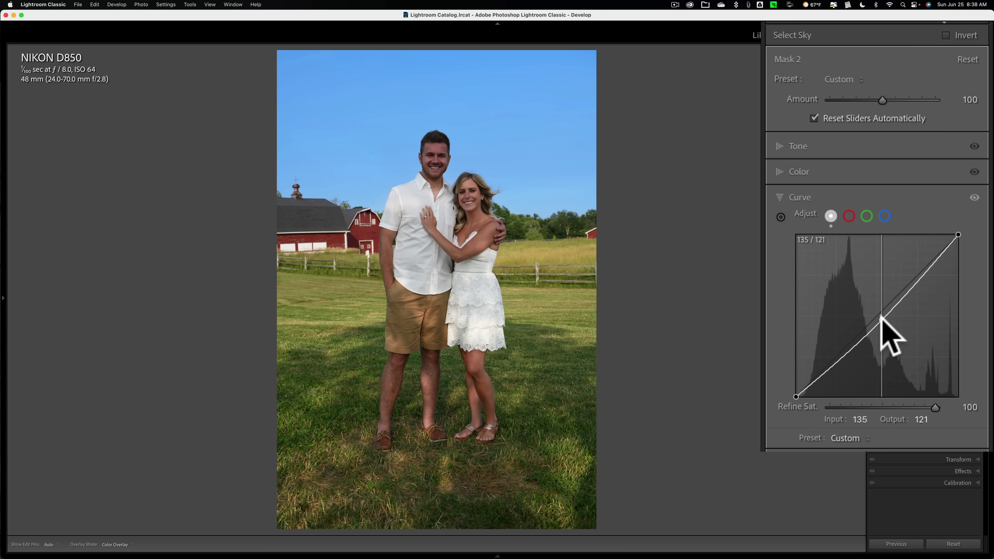
pyautogui.click(882, 319)
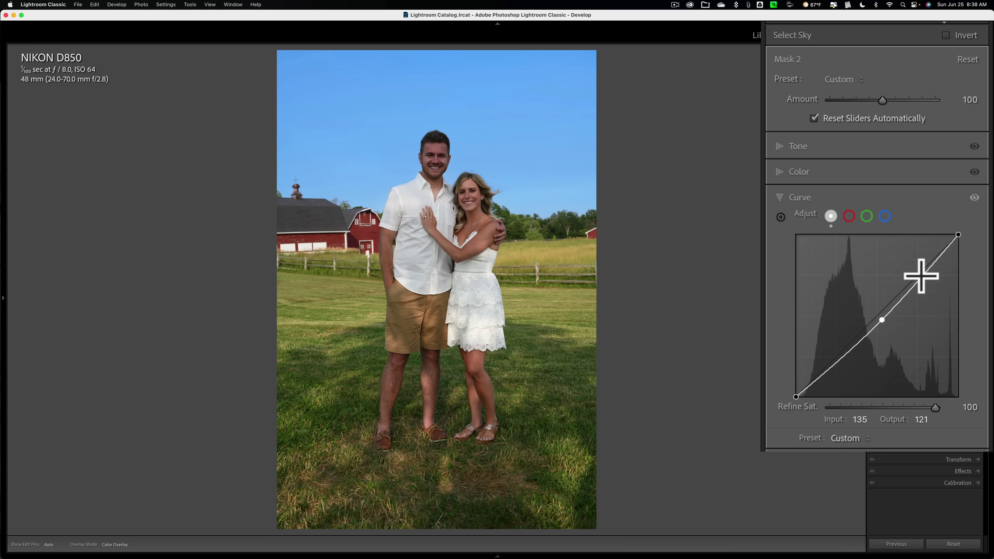
pyautogui.moveTo(921, 276); pyautogui.dragTo(914, 269)
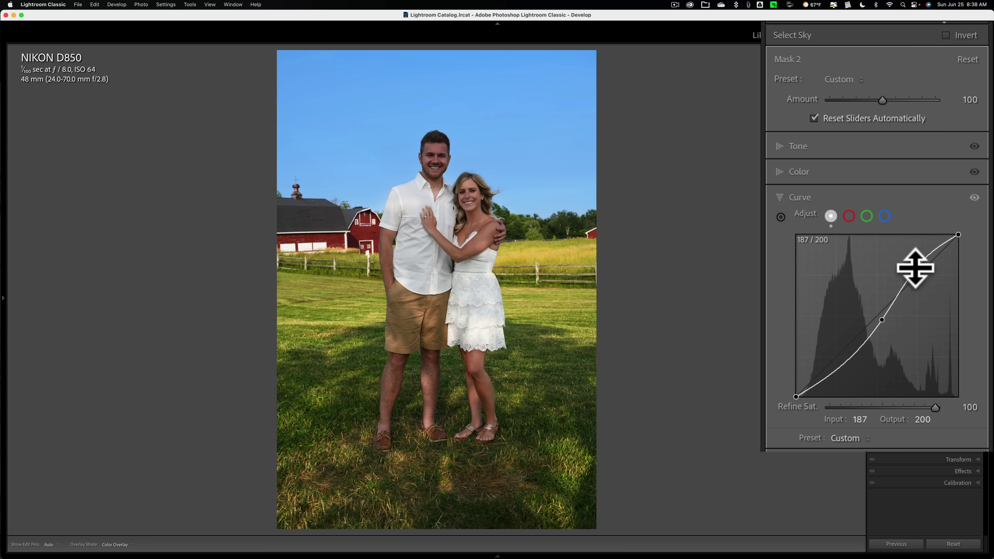
pyautogui.moveTo(845, 368); pyautogui.dragTo(844, 362)
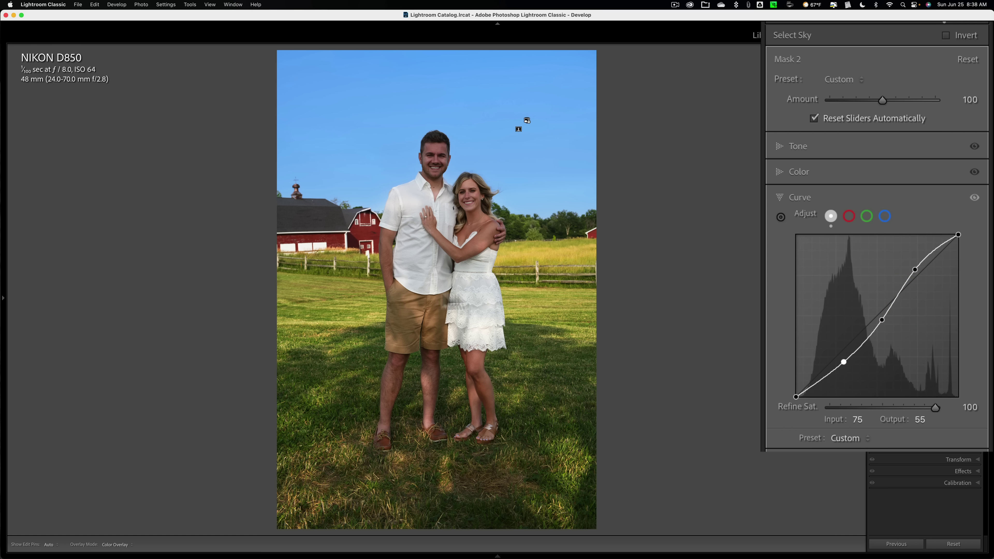
# Switch the background mask's curve adjustment off and on to compare the photo before and after.
pyautogui.click(974, 198)
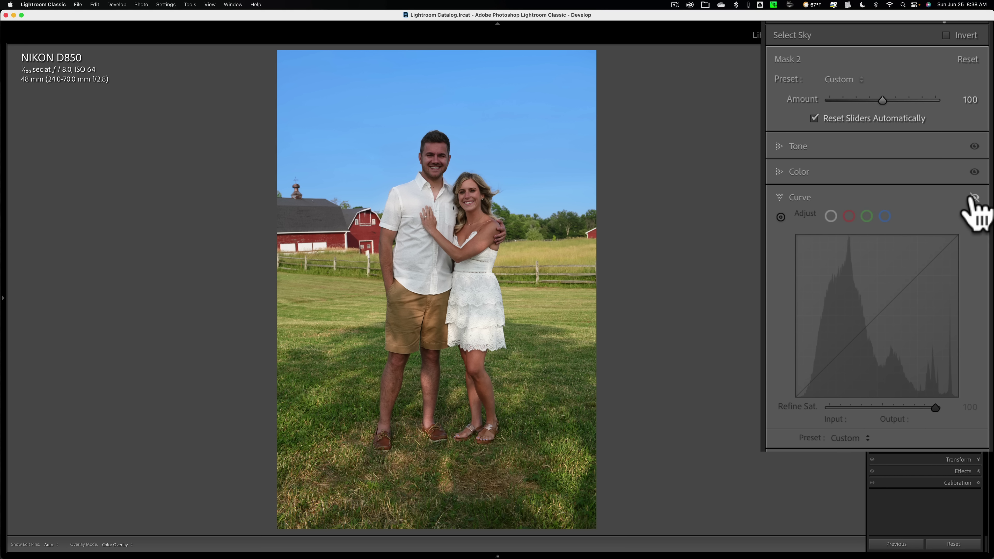
pyautogui.click(974, 198)
pyautogui.click(974, 198)
pyautogui.click(974, 197)
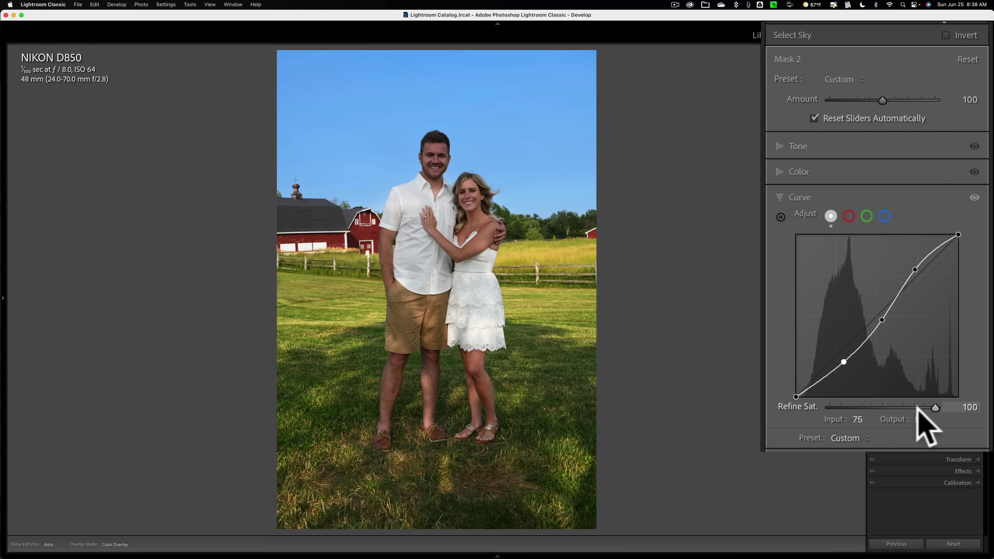
# Try out the background curve's saturation refinement, and set the background mask's Amount to 92.
pyautogui.moveTo(935, 408); pyautogui.dragTo(959, 407)
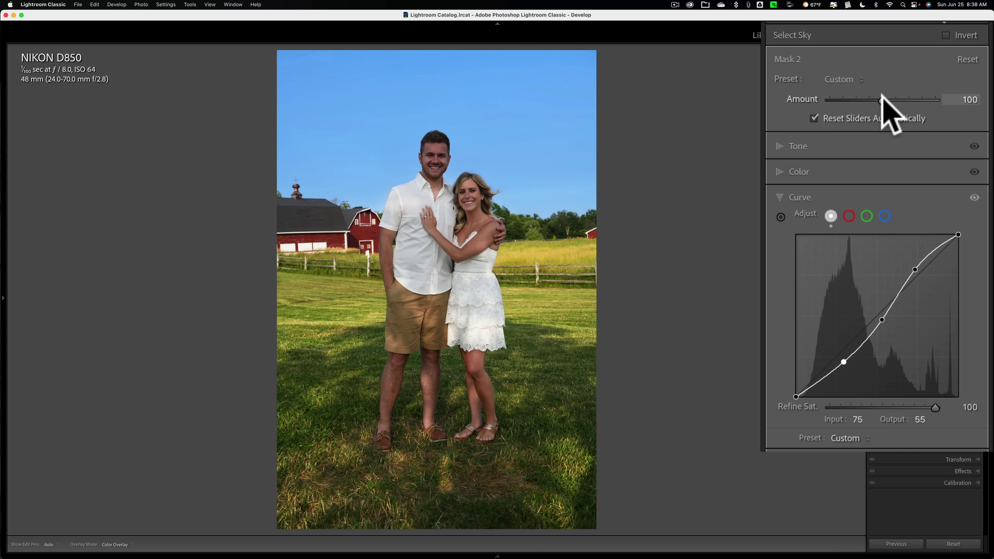
pyautogui.moveTo(882, 94); pyautogui.dragTo(877, 94)
pyautogui.click(883, 97)
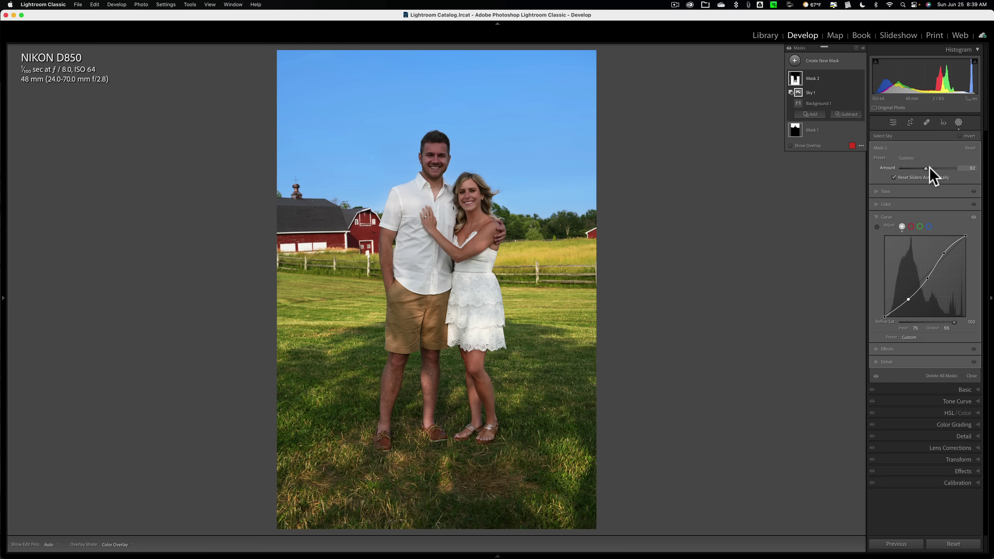
# Create a new mask that selects the subject.
pyautogui.click(795, 60)
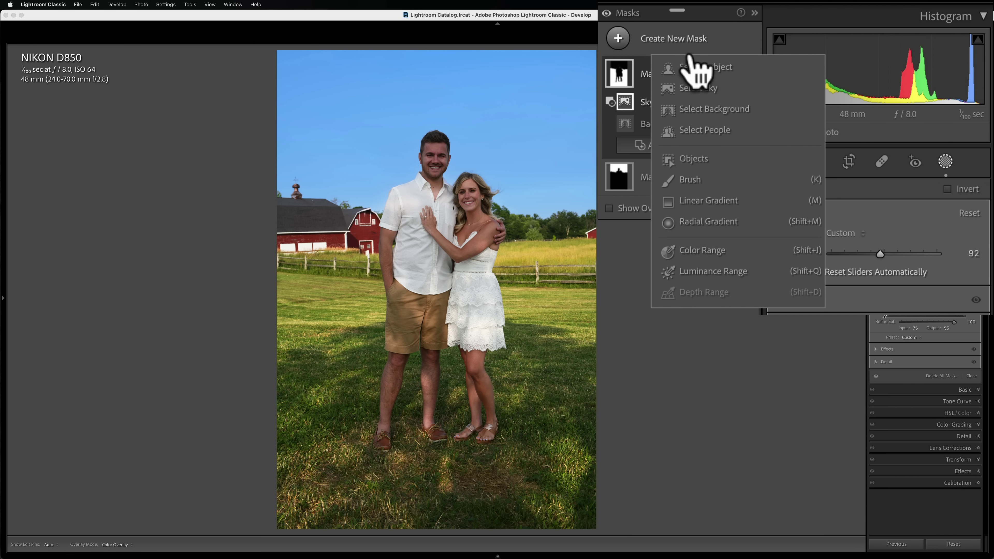
pyautogui.click(781, 49)
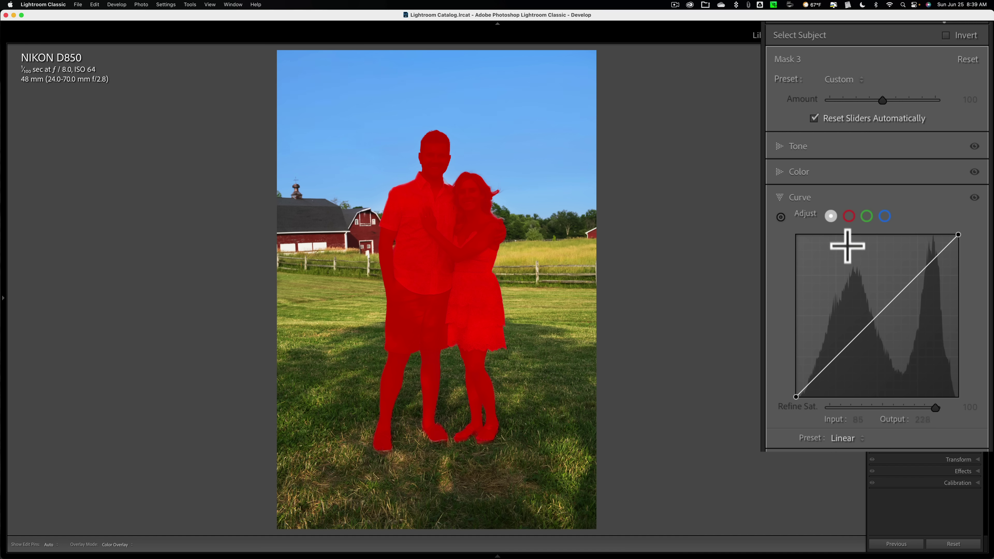
# Try brightening the couple with RGB curve points at 120/136, 73/81 and in the highlights, and reset that curve channel.
pyautogui.moveTo(877, 313); pyautogui.dragTo(872, 309)
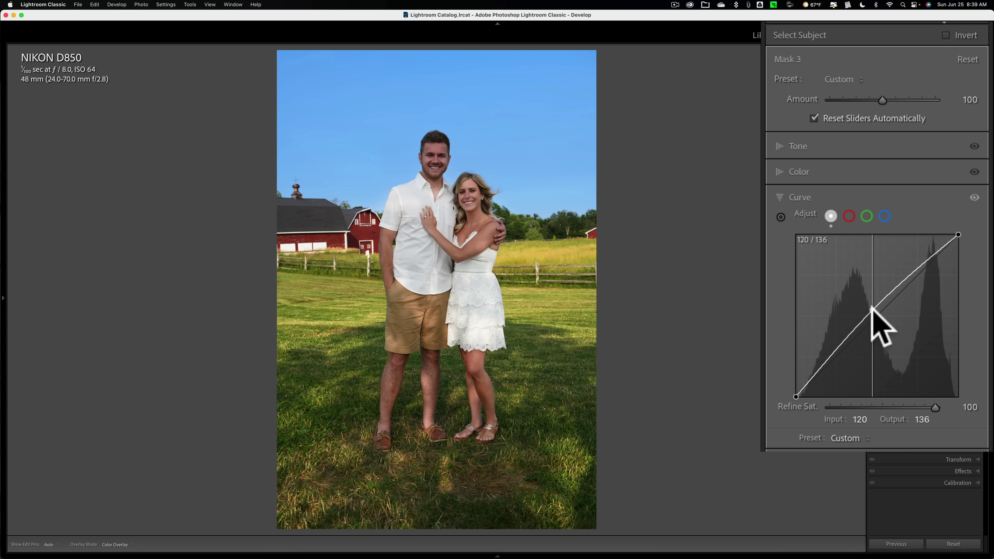
pyautogui.click(842, 344)
pyautogui.moveTo(841, 344); pyautogui.dragTo(844, 346)
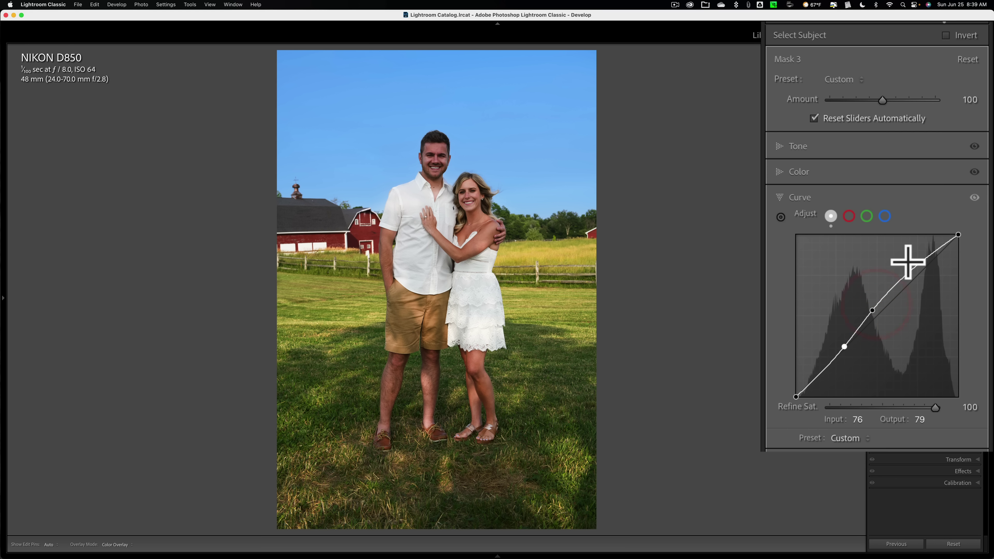
pyautogui.click(912, 270)
pyautogui.moveTo(912, 270); pyautogui.dragTo(911, 265)
pyautogui.moveTo(843, 344); pyautogui.dragTo(843, 346)
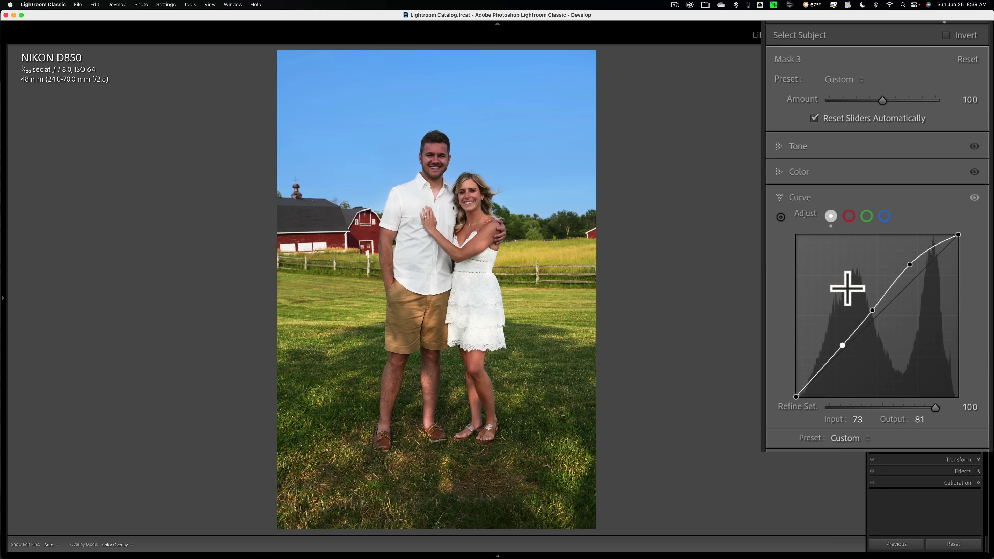
pyautogui.rightClick(829, 283)
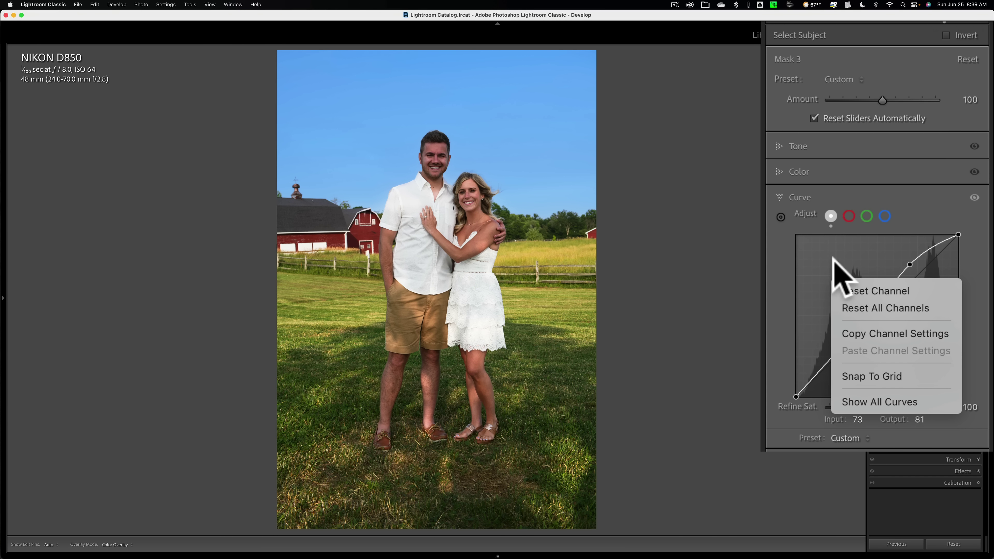
pyautogui.click(857, 288)
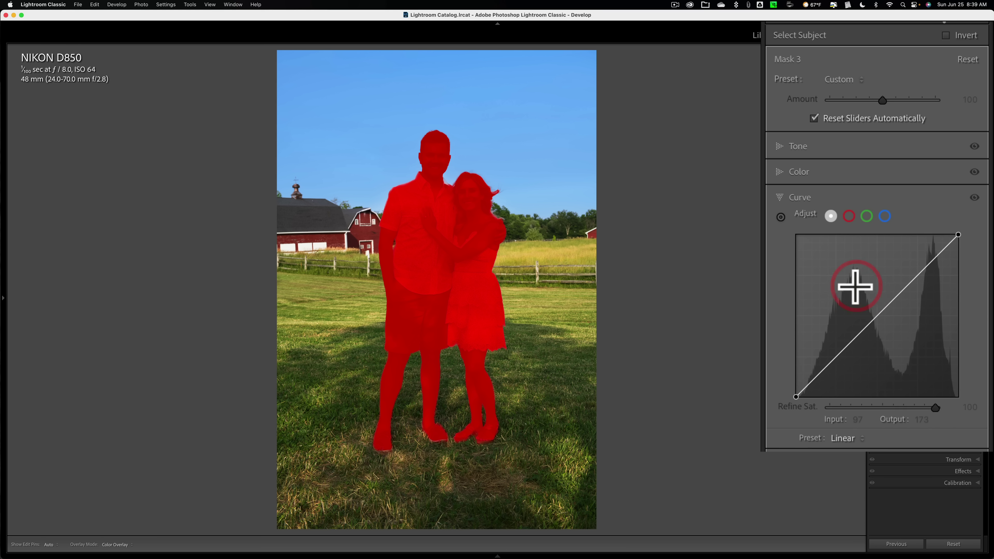
# Brighten the couple with a midtone point on the subject mask's RGB curve at input 122, output 140, and close masking.
pyautogui.moveTo(874, 318); pyautogui.dragTo(873, 308)
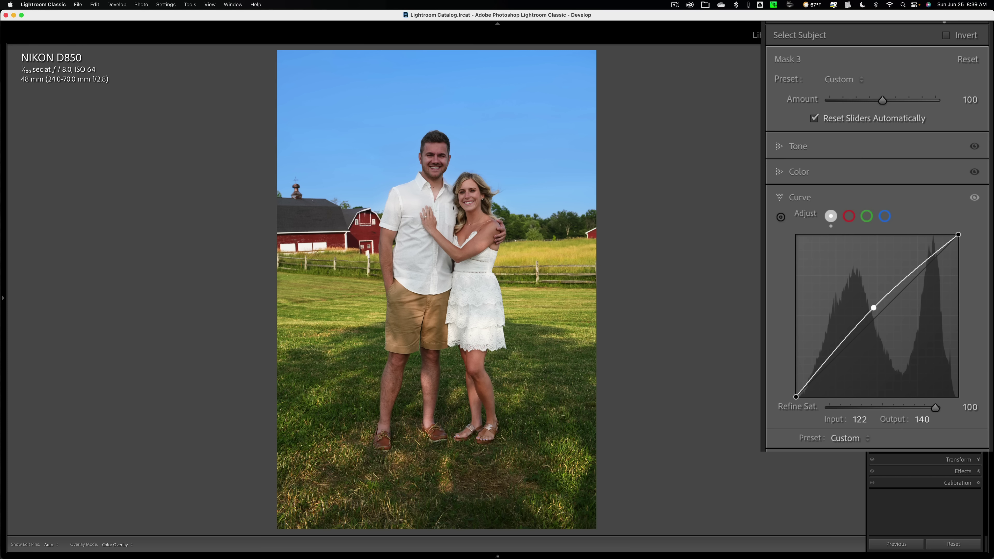
pyautogui.click(958, 123)
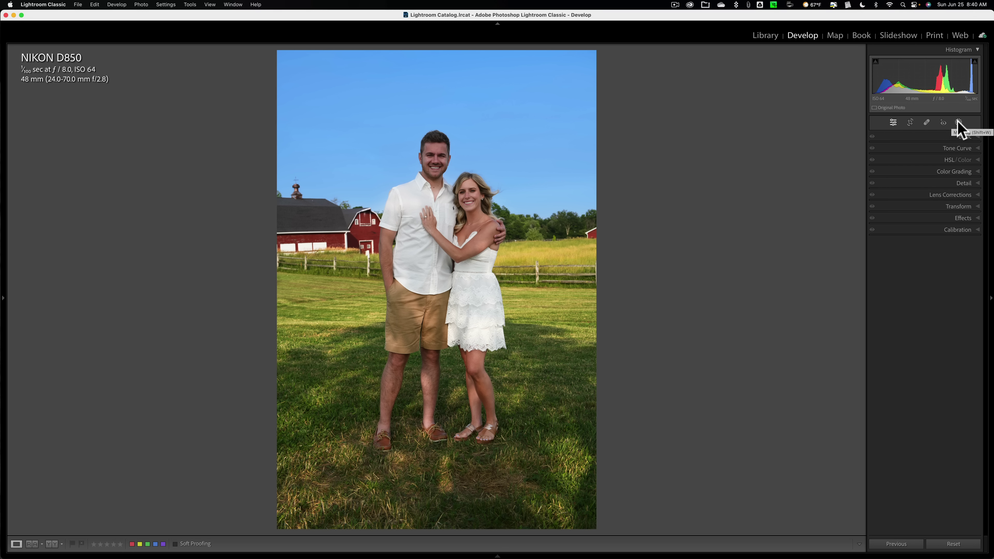
# Toggle between the original and edited photo to compare the combined sky, background and subject adjustments.
pyautogui.press('\\')
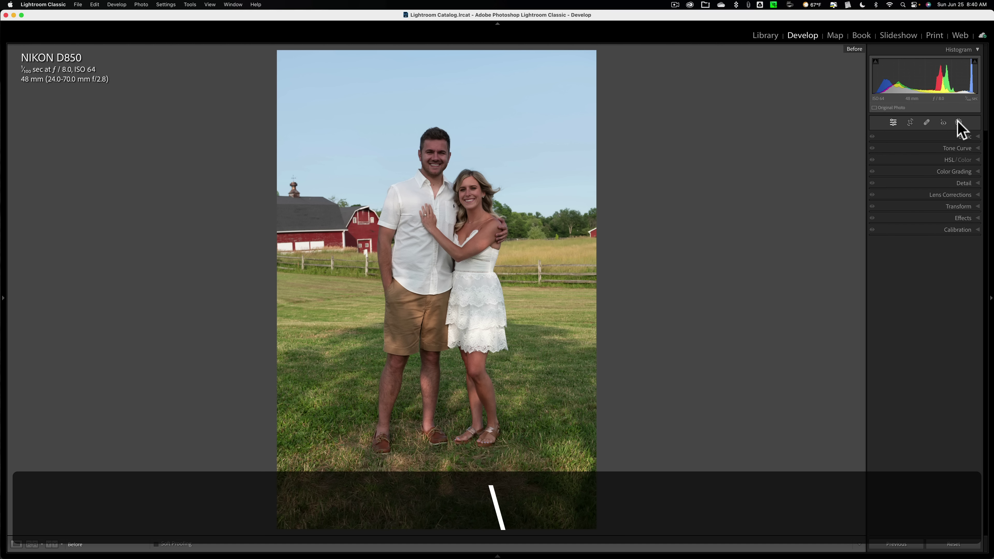
pyautogui.press('\\')
pyautogui.press('\\')
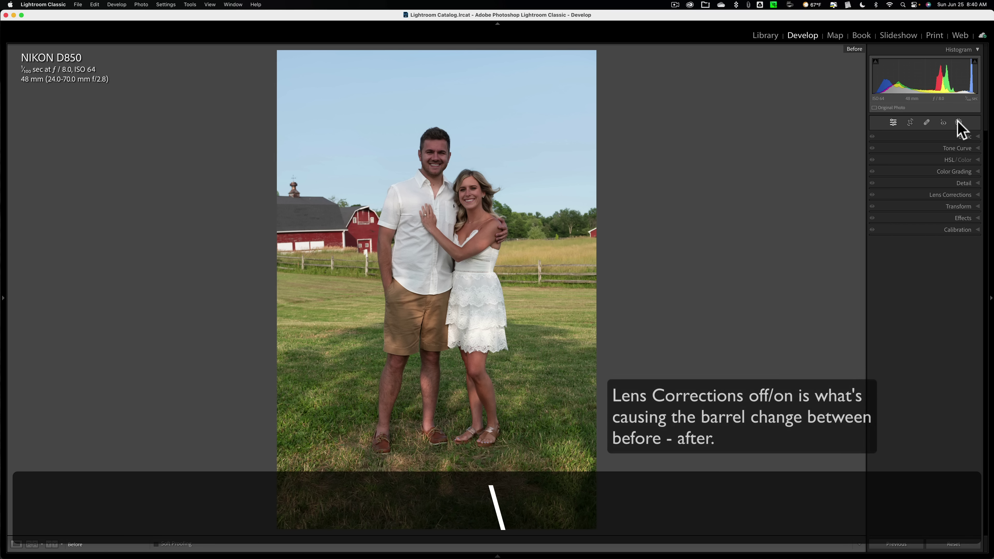
pyautogui.press('\\')
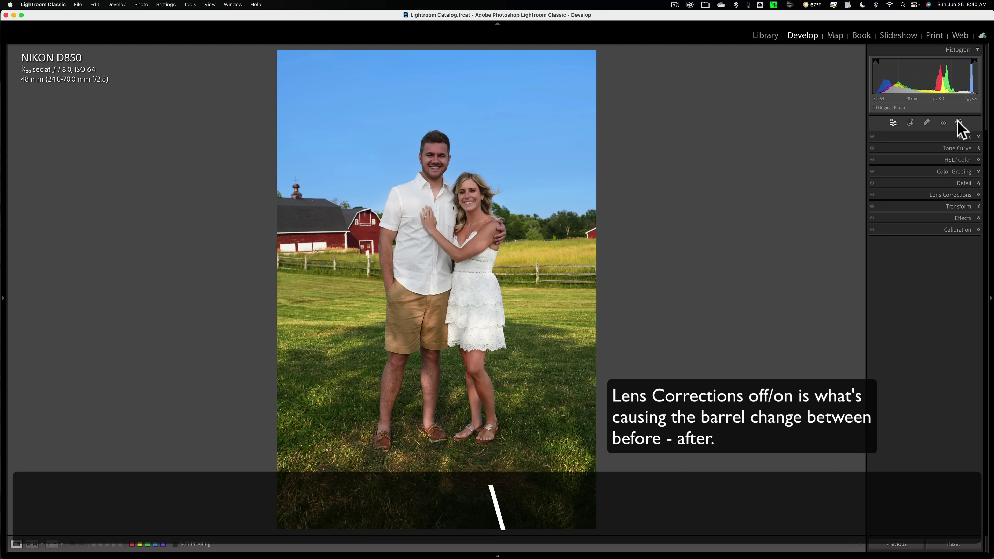
pyautogui.press('\\')
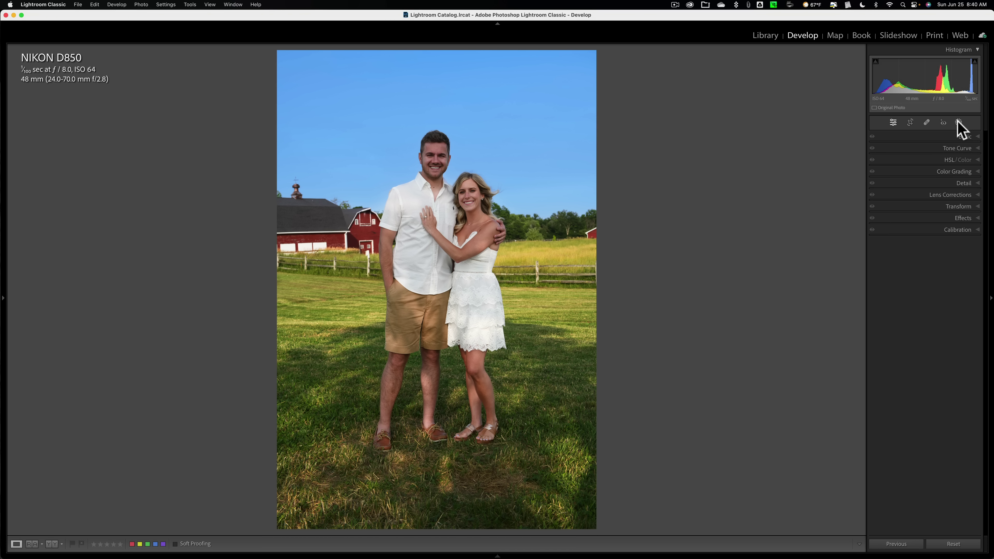
# Reduce the sky mask's Amount to about 67 and close masking.
pyautogui.click(959, 122)
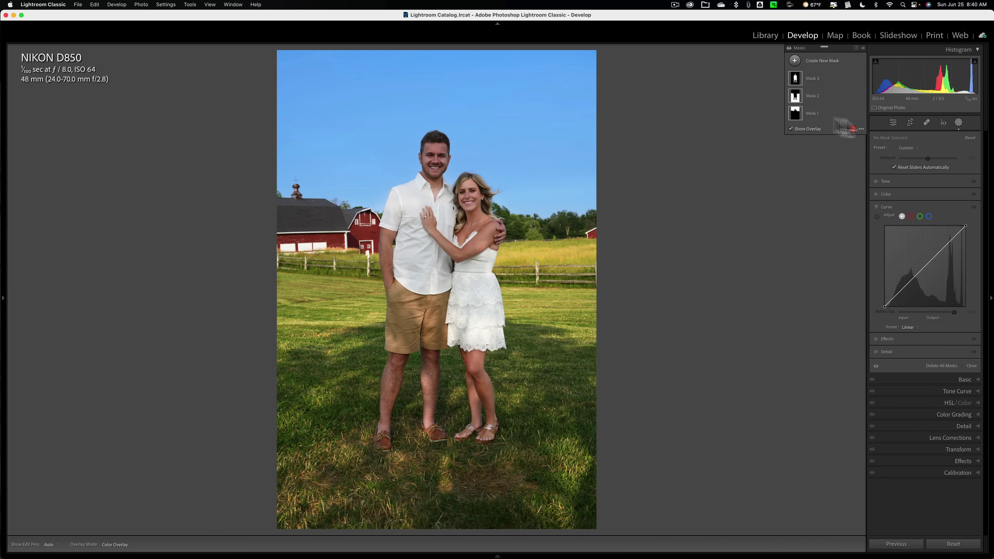
pyautogui.click(794, 114)
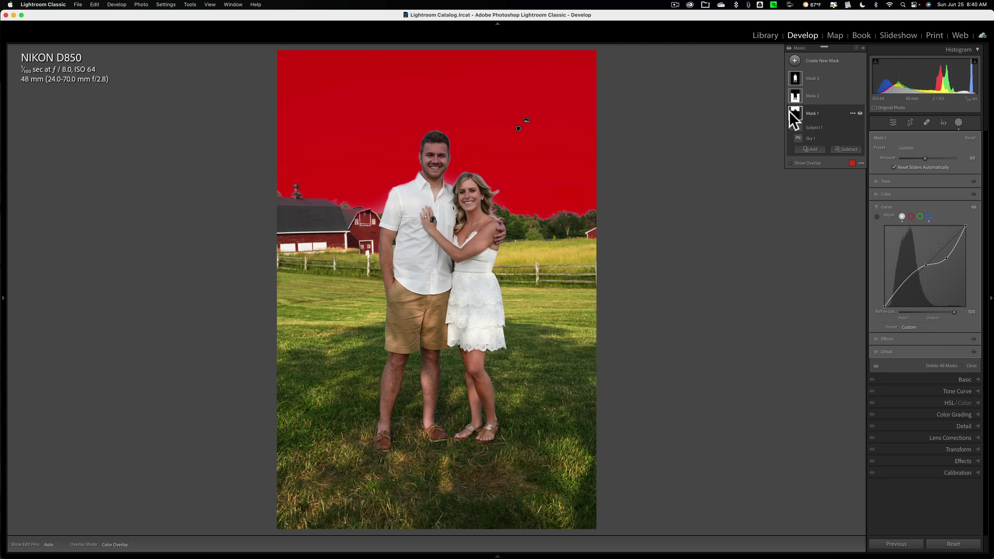
pyautogui.moveTo(925, 159); pyautogui.dragTo(918, 158)
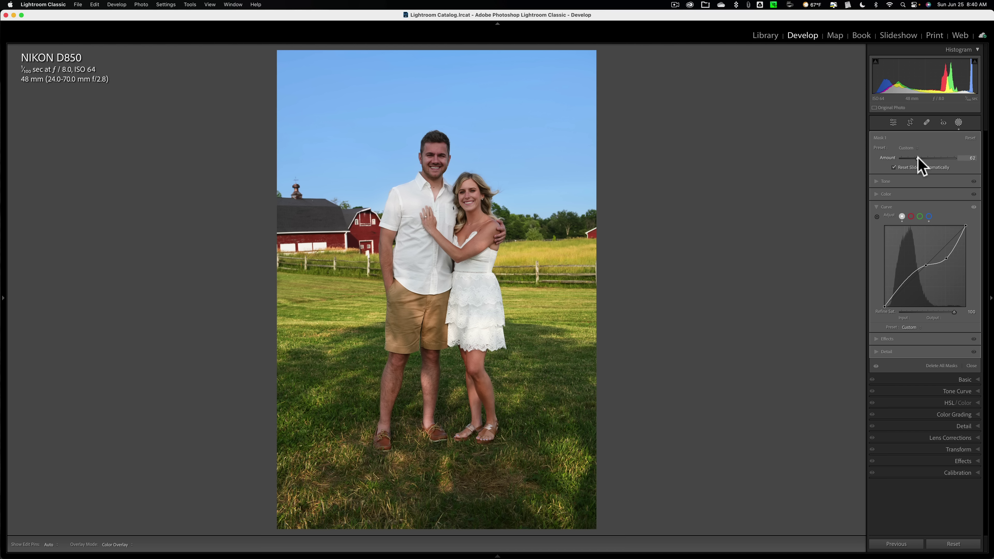
pyautogui.click(958, 122)
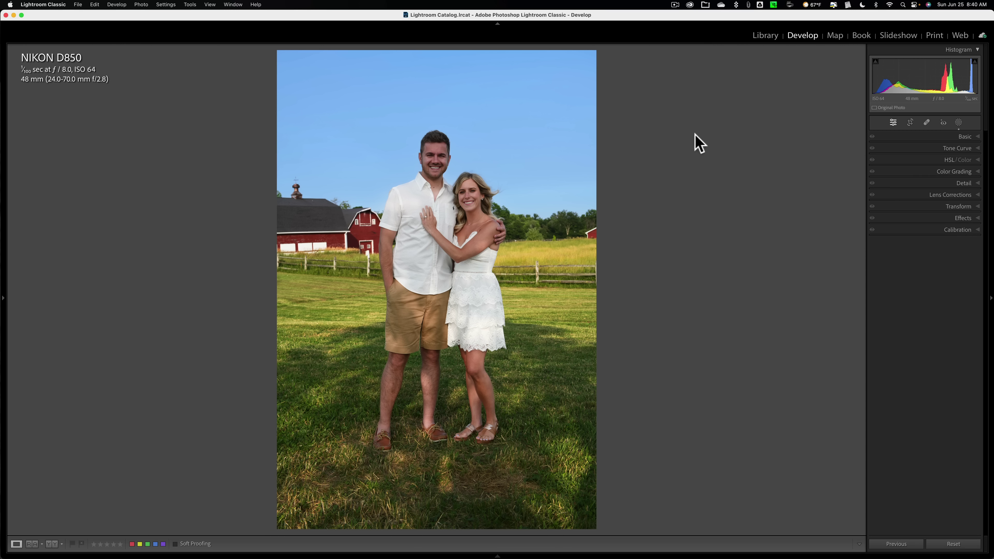
# Compare the photo before and after editing again, with the softened sky adjustment.
pyautogui.press('\\')
pyautogui.press('\\')
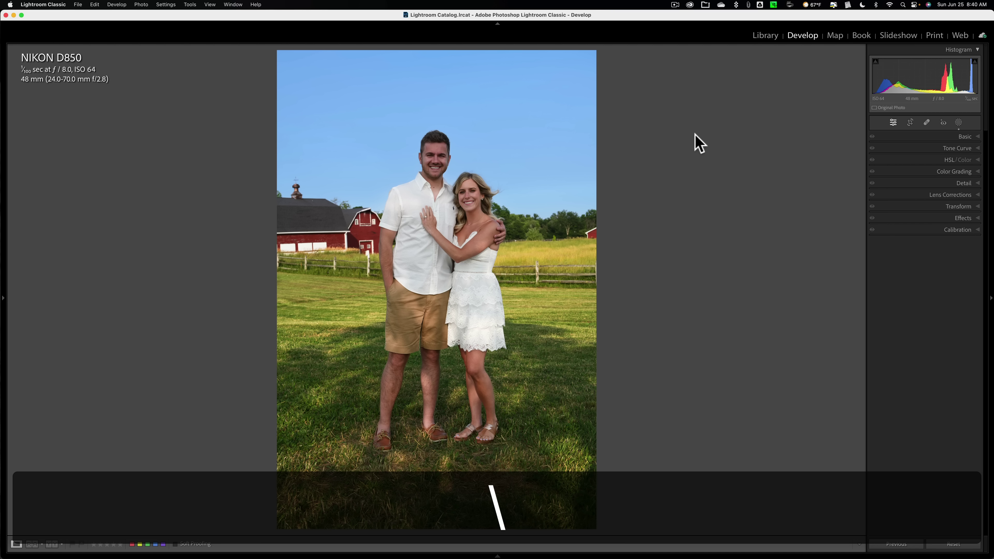
pyautogui.press('\\')
pyautogui.press('\\')
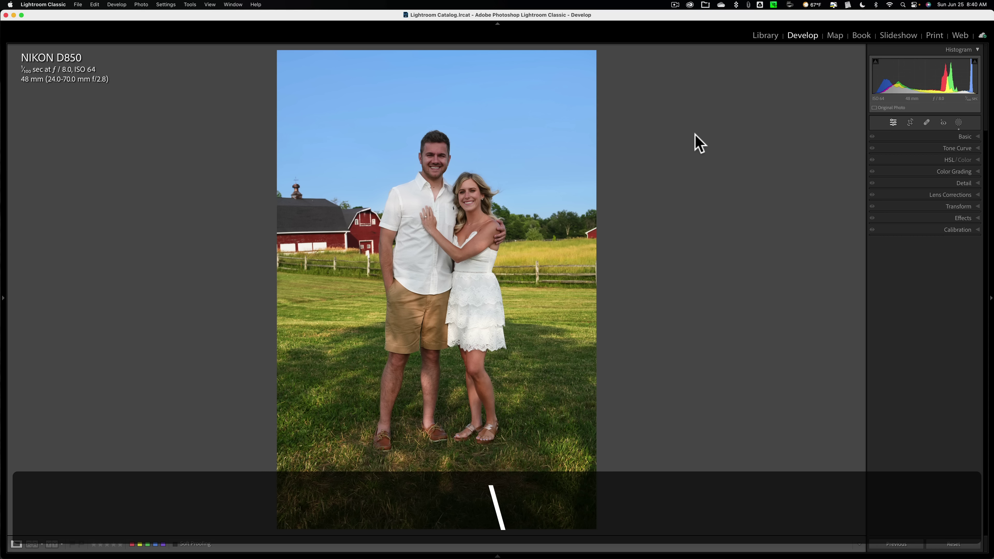